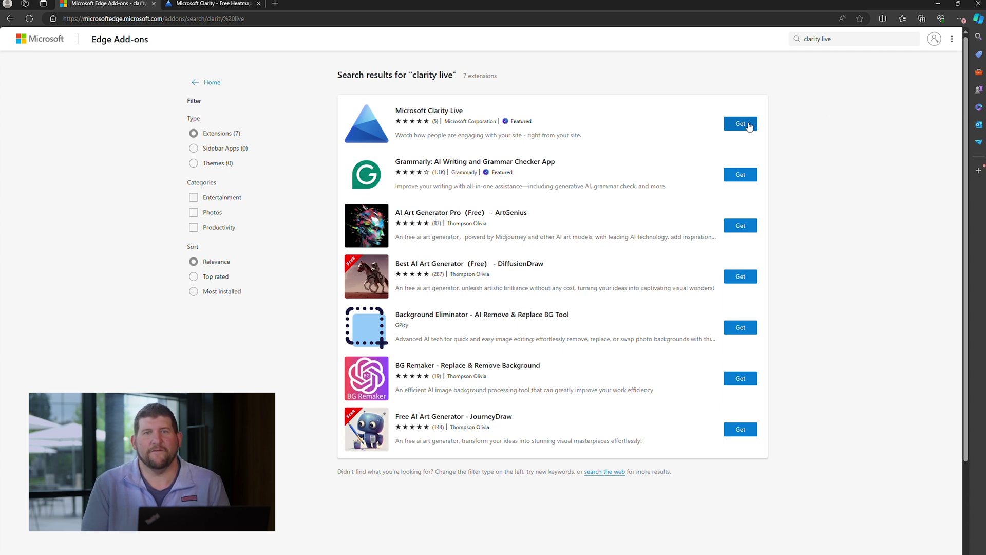
Confirm adding the Microsoft Clarity Live extension to Edge.
click(508, 86)
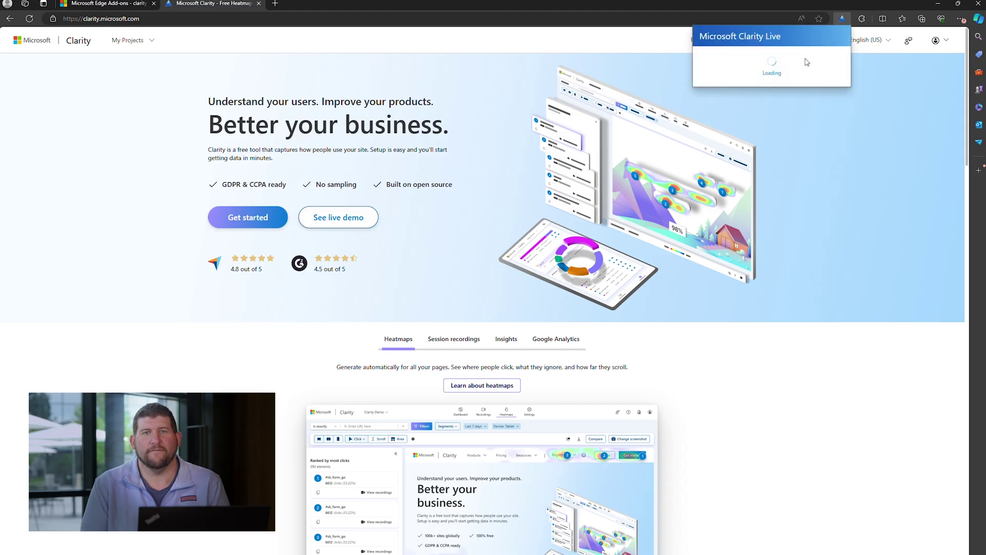
Enable Show Clarity widget in the popup's Live view, then dismiss the extension panel.
click(718, 273)
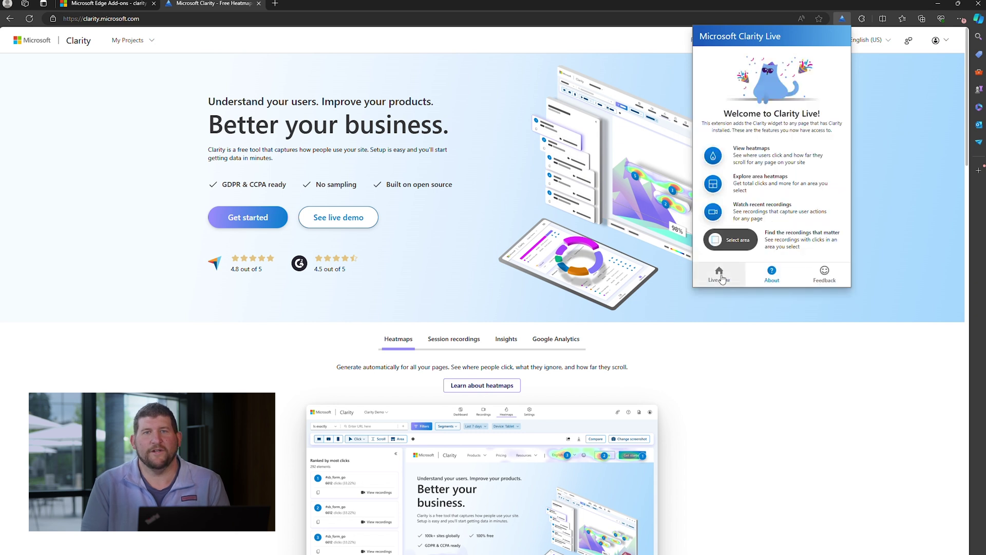
click(707, 59)
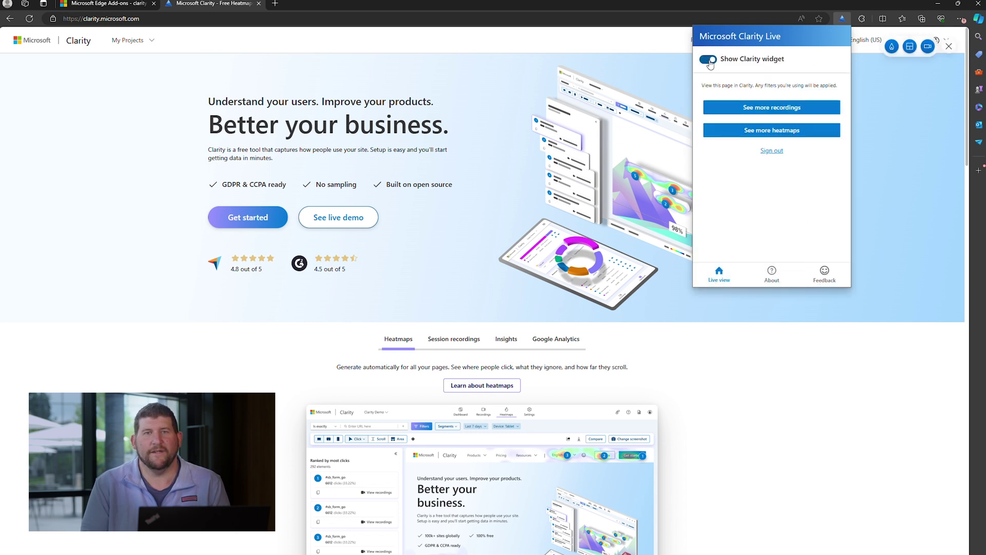
click(892, 48)
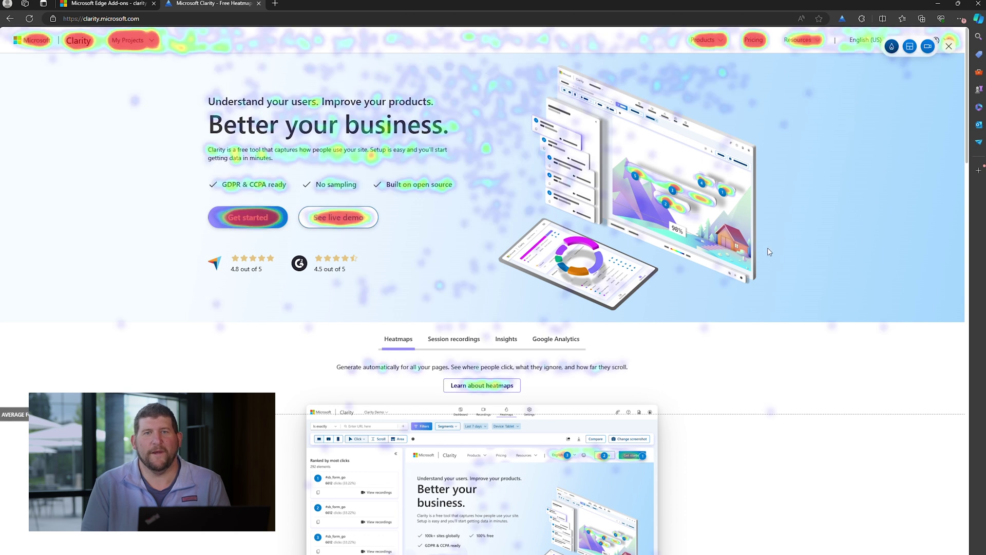
scroll(768, 251, down, 3)
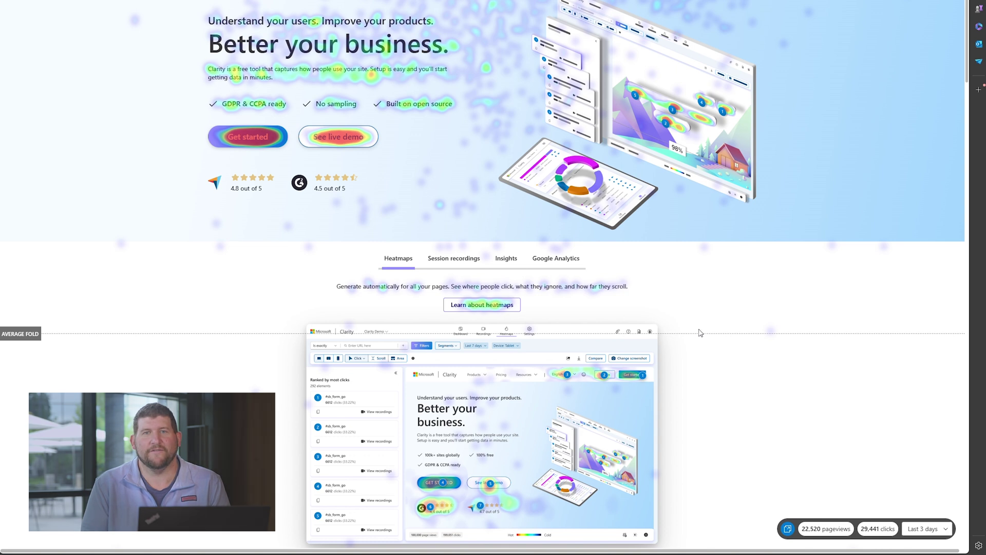
scroll(700, 337, up, 3)
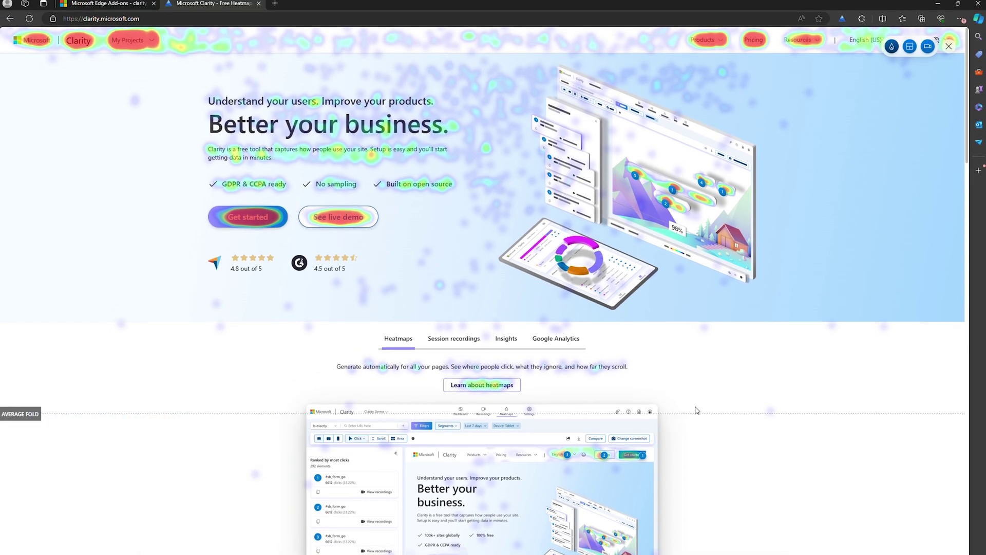
scroll(696, 410, down, 3)
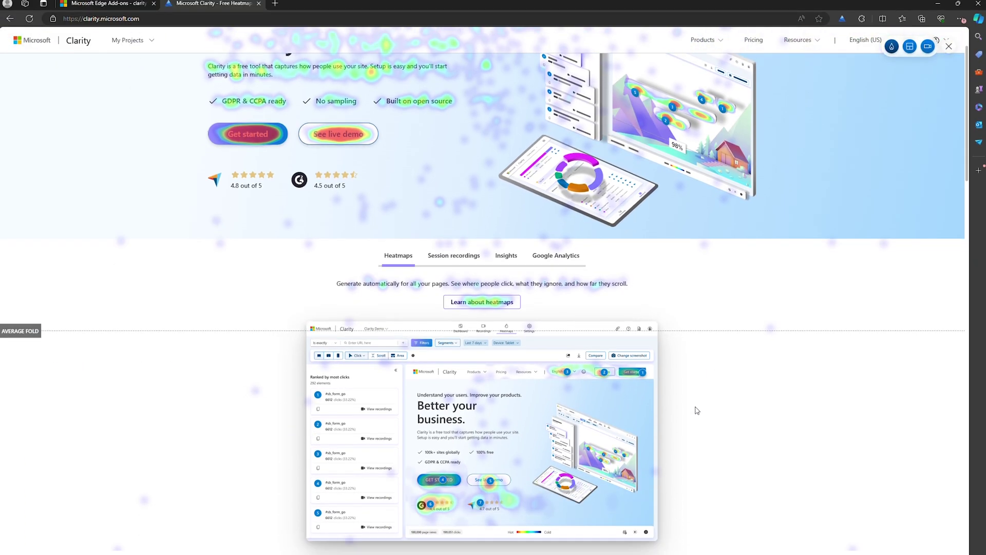
scroll(696, 410, down, 3)
scroll(696, 410, down, 2)
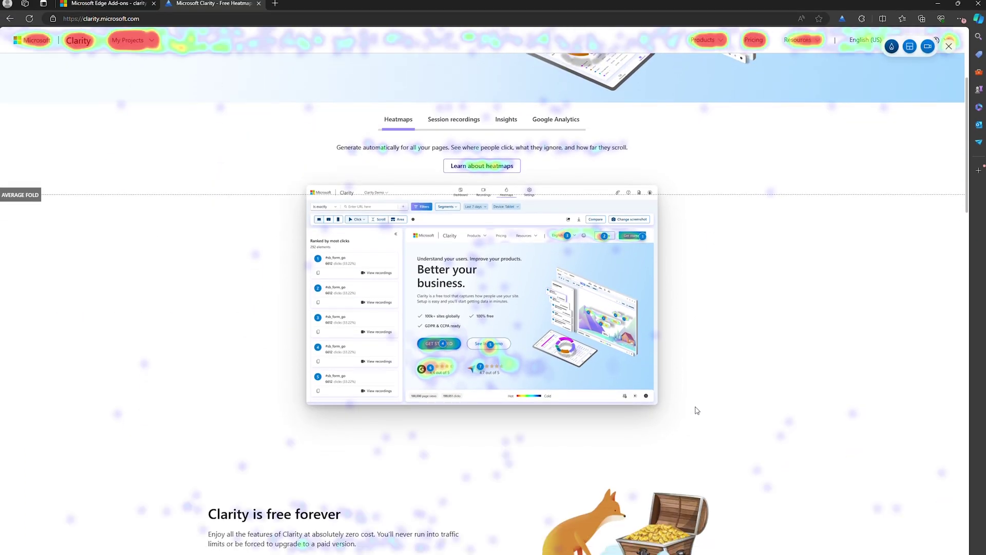
scroll(697, 409, up, 3)
scroll(686, 406, up, 3)
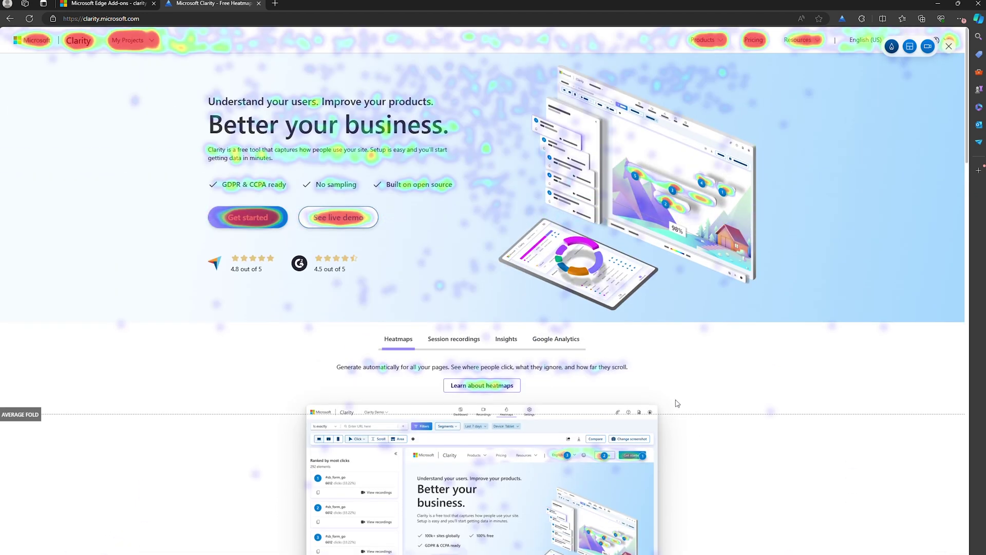
Cycle twice through the Session recordings, Insights and Google Analytics sections, returning to Heatmaps.
click(454, 338)
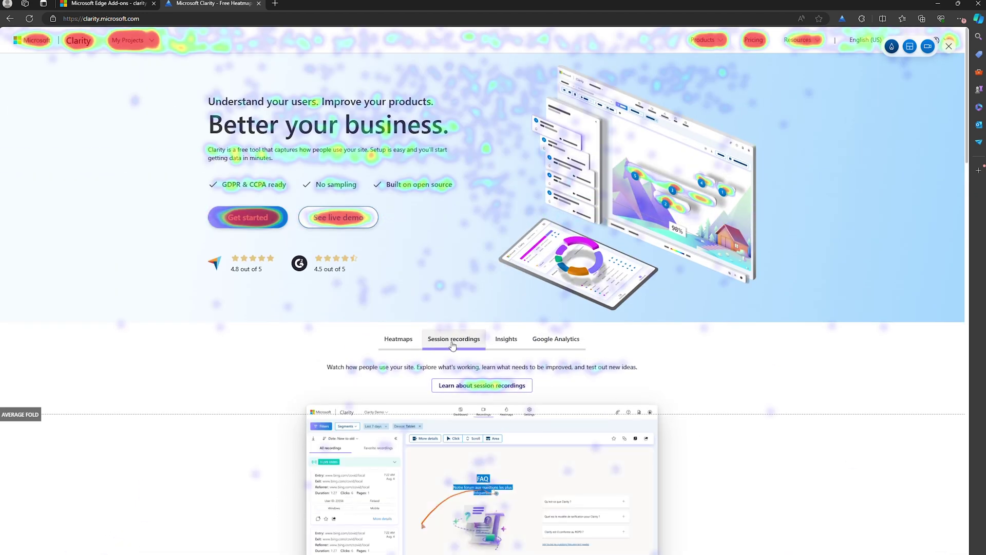
click(506, 339)
click(545, 339)
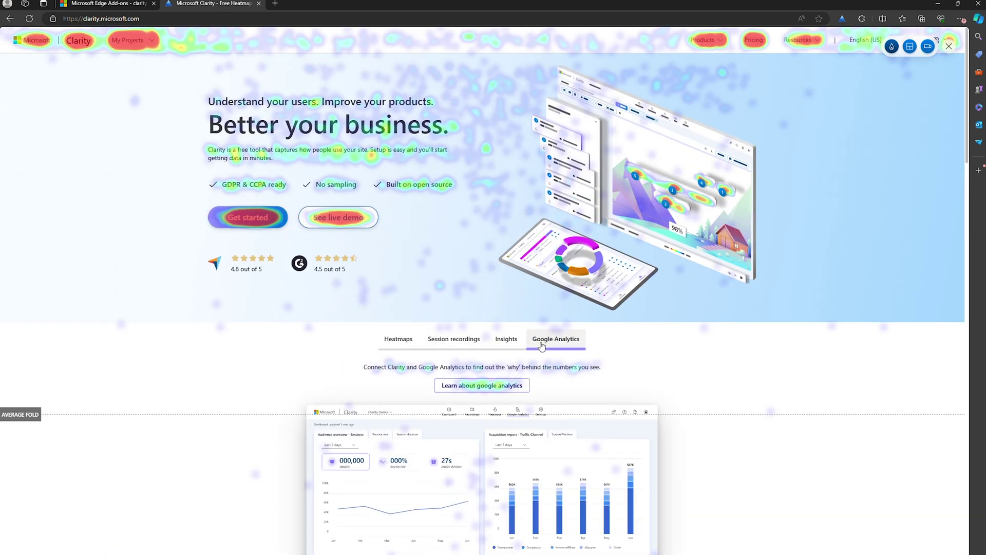
click(398, 340)
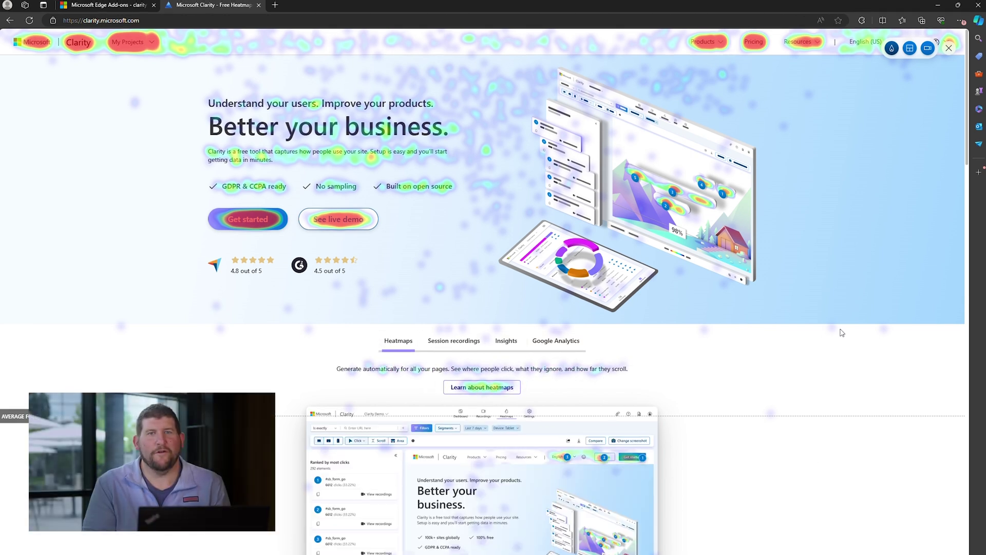
scroll(842, 332, down, 1)
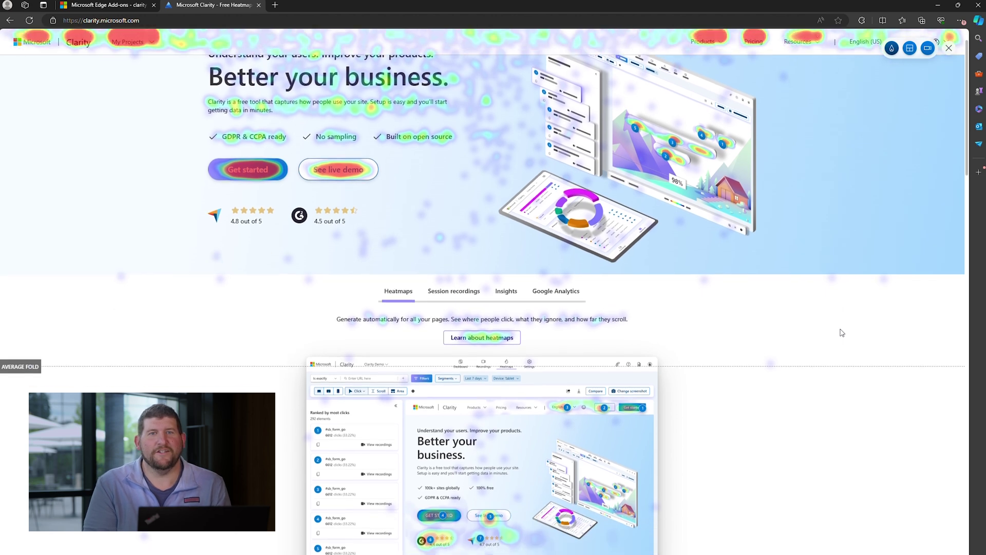
scroll(841, 332, down, 1)
scroll(841, 332, down, 1)
scroll(841, 332, down, 1)
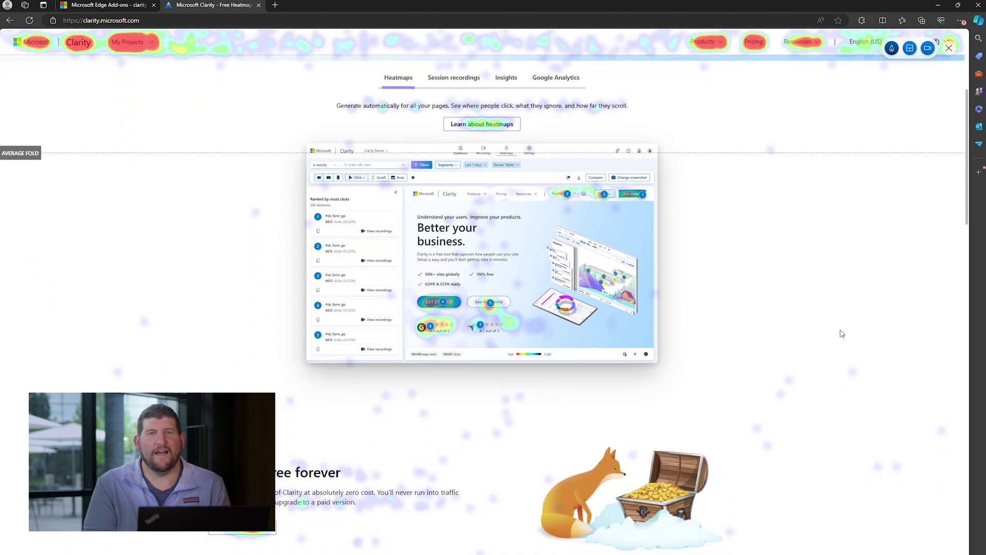
scroll(842, 333, up, 3)
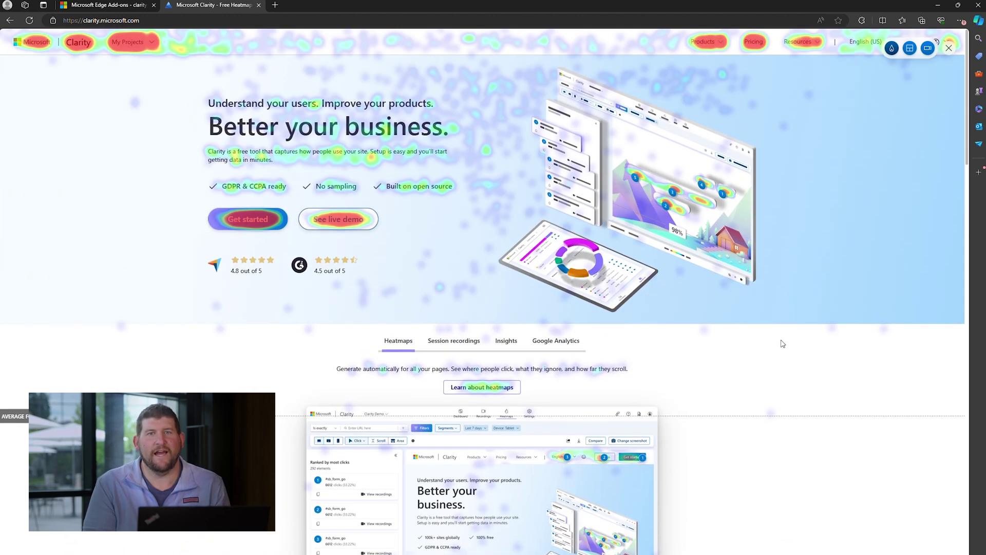
click(454, 340)
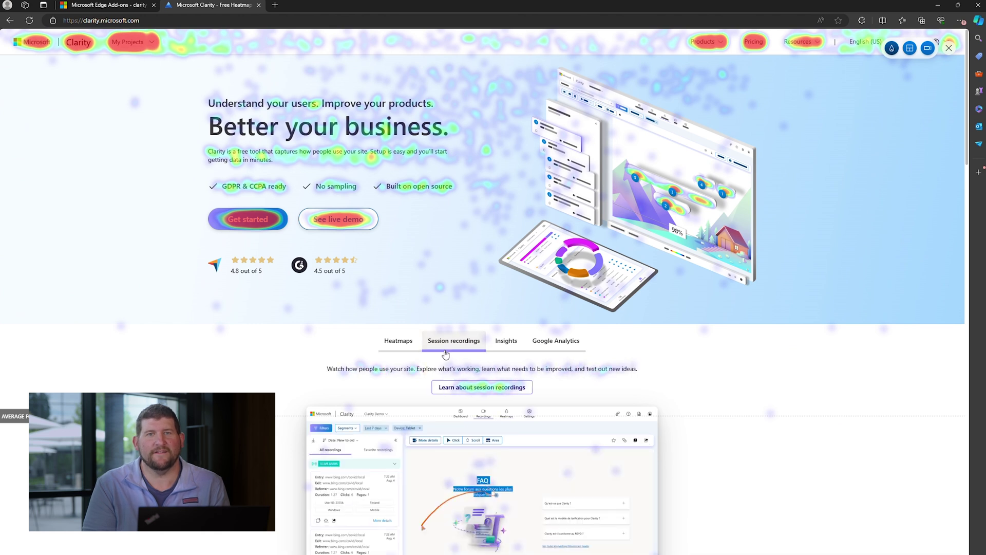
click(505, 342)
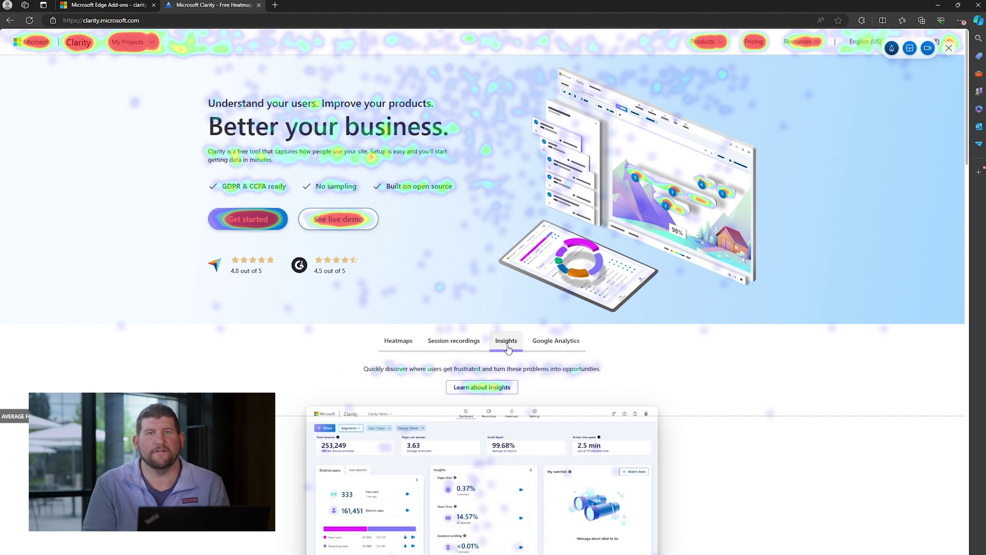
click(540, 341)
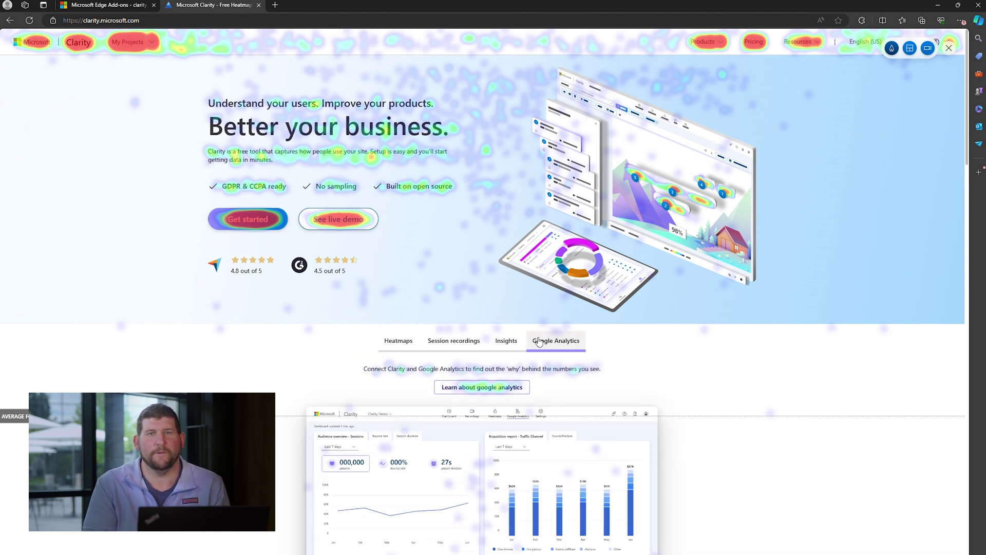
click(398, 343)
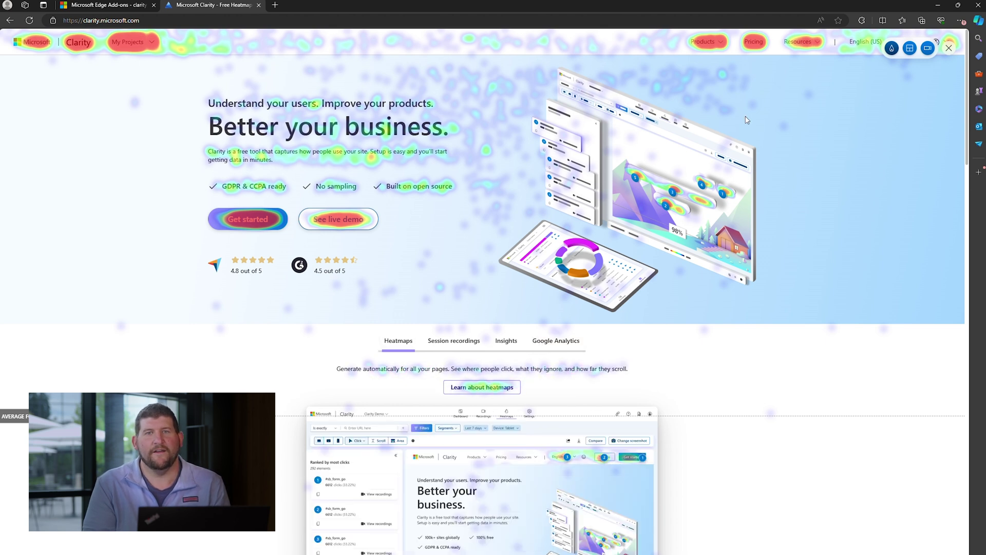
Swap the click heatmap for the area map and mark the hero as one area (3281 clicks, 11.13%).
click(911, 48)
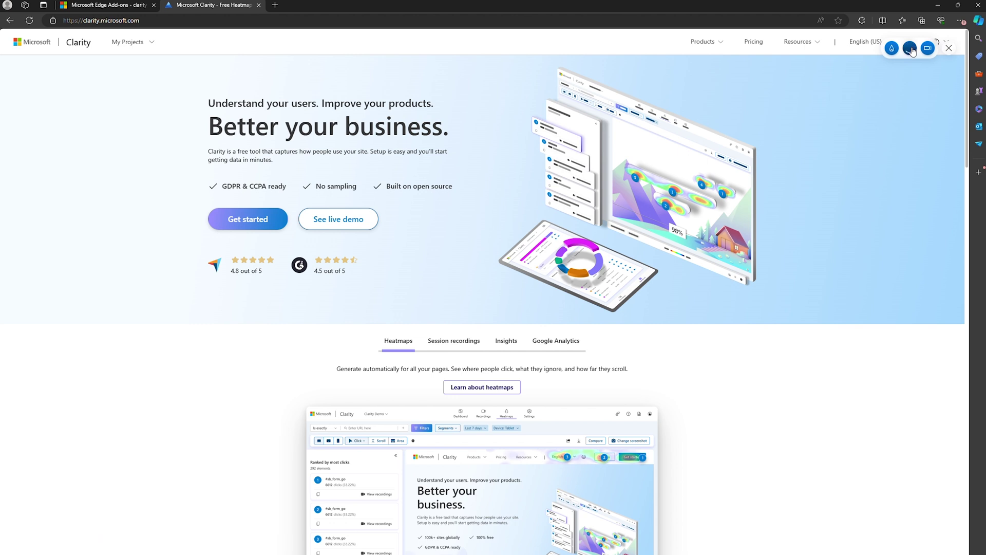
click(911, 49)
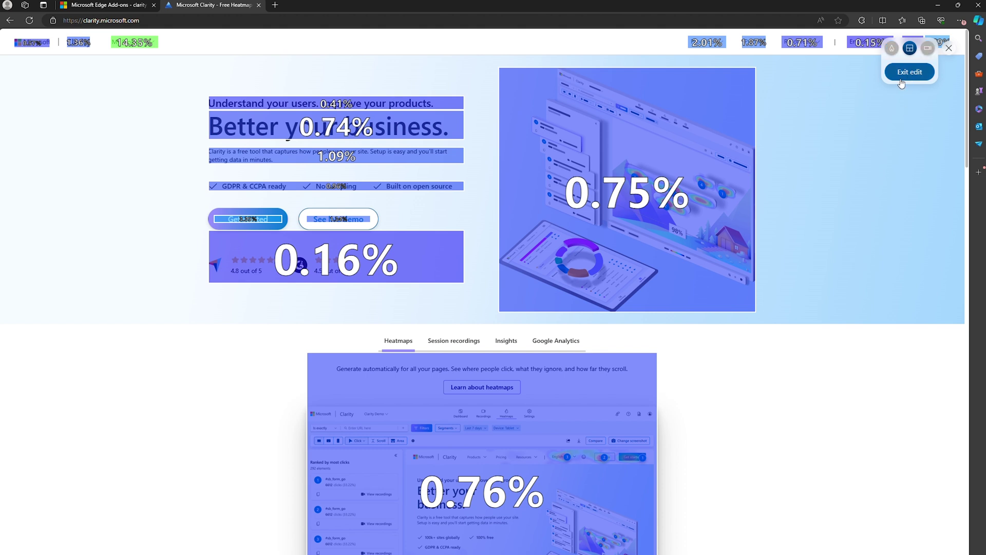
click(448, 85)
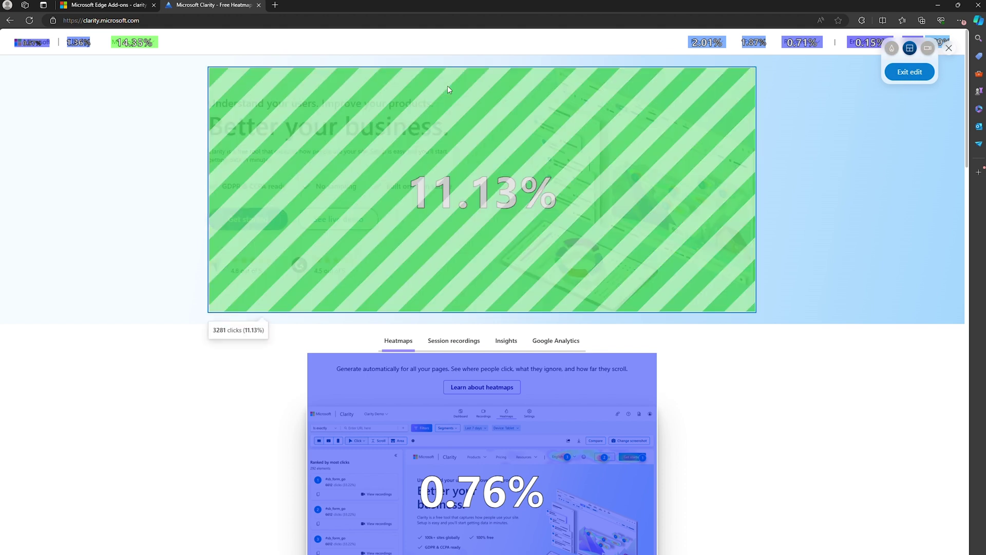
click(910, 72)
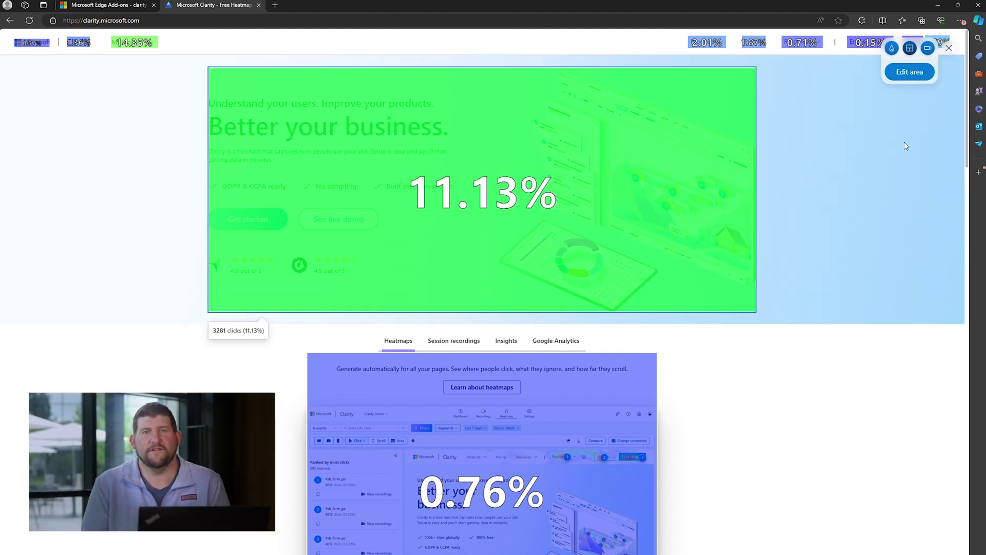
Open the recordings side panel from the Clarity widget toolbar.
click(927, 48)
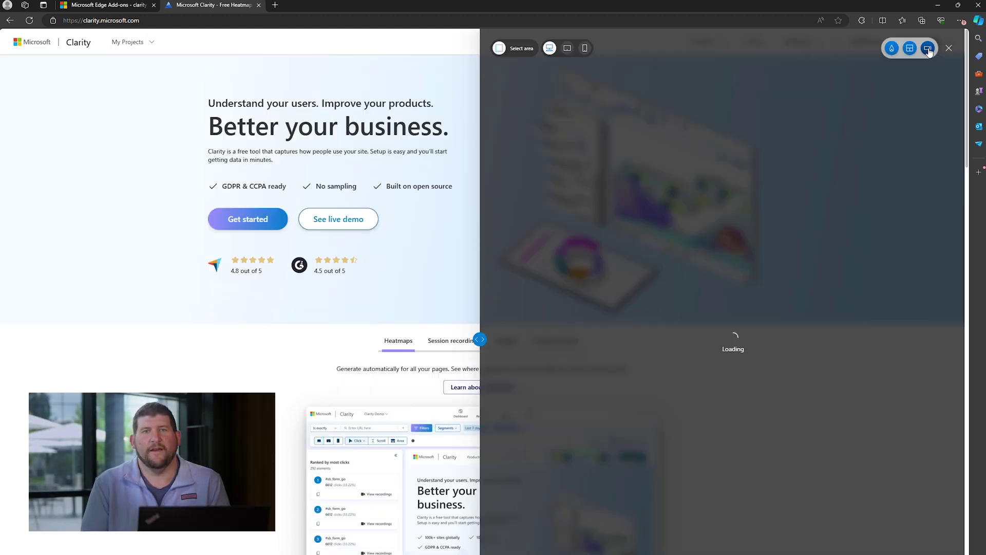